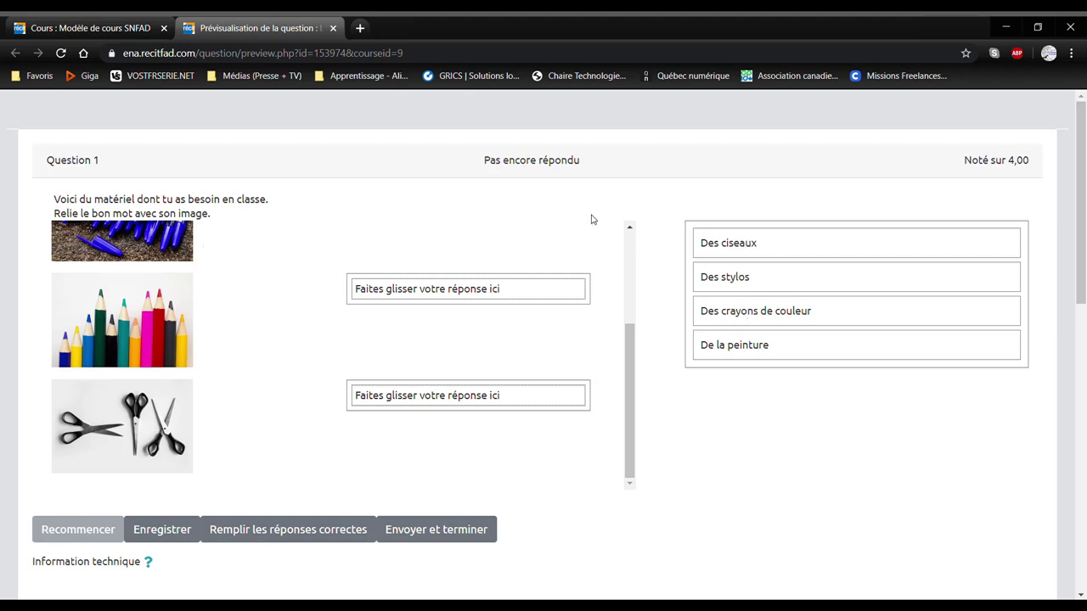
Look through all the image and answer pairs in the question preview
left_click(630, 230)
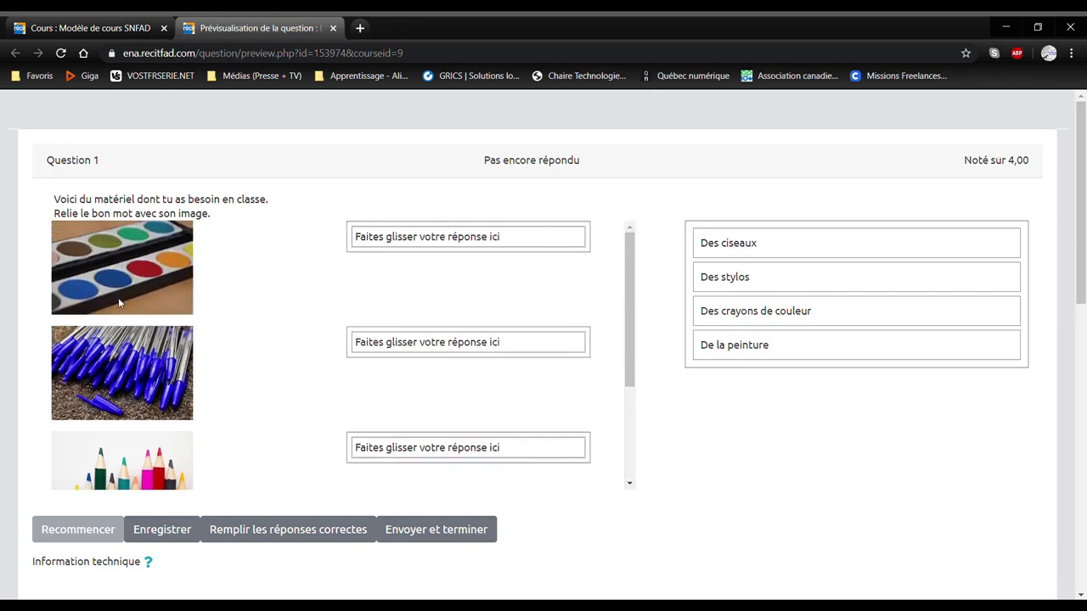
left_click(629, 484)
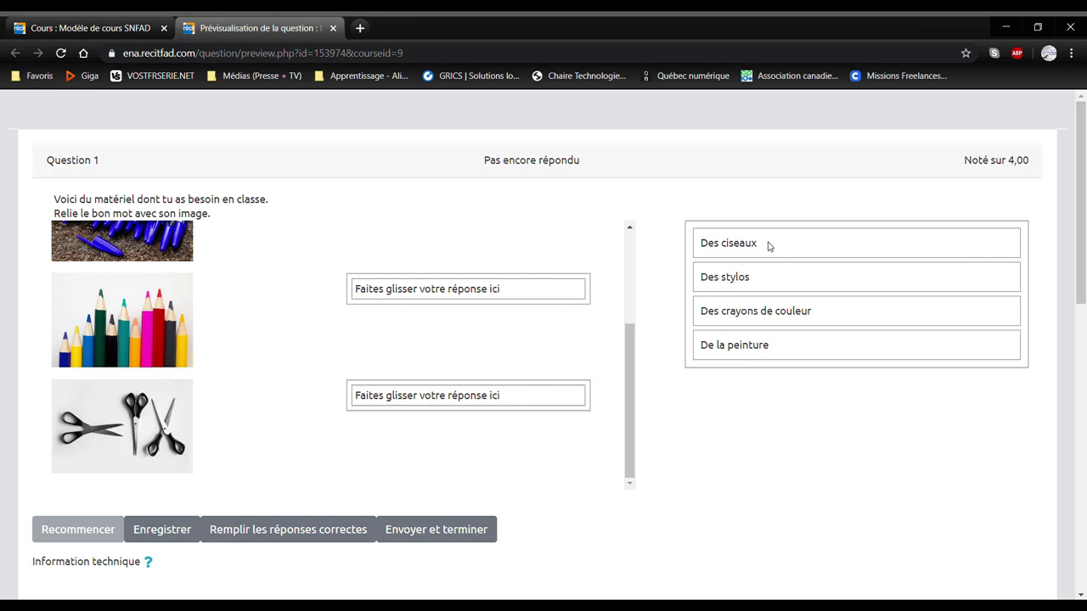
Go back to the Modèle de cours SNFAD course and open its question bank from the course administration
left_click(115, 33)
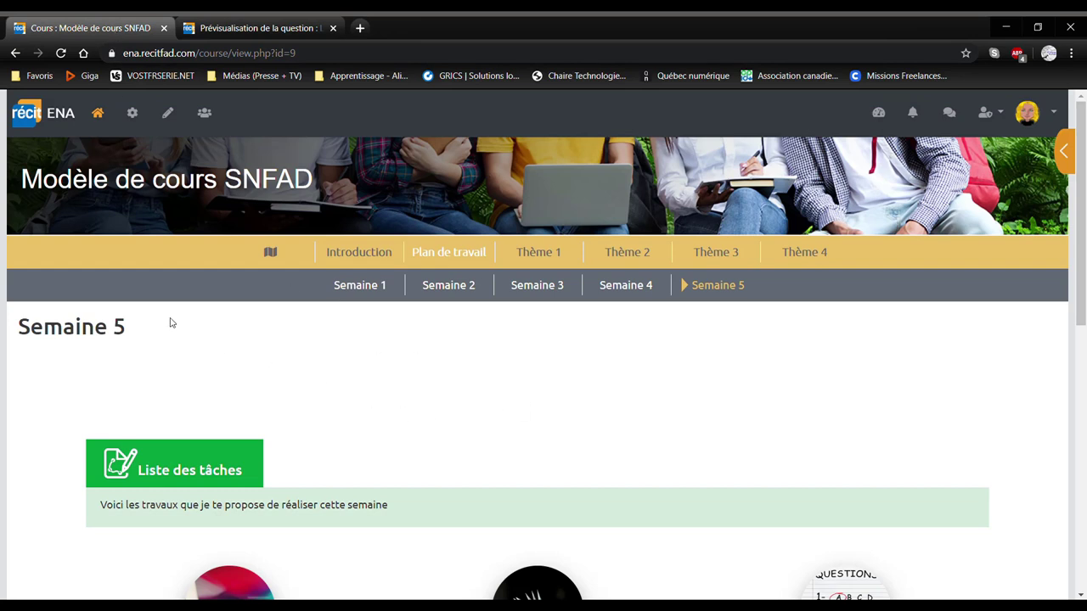
left_click(133, 115)
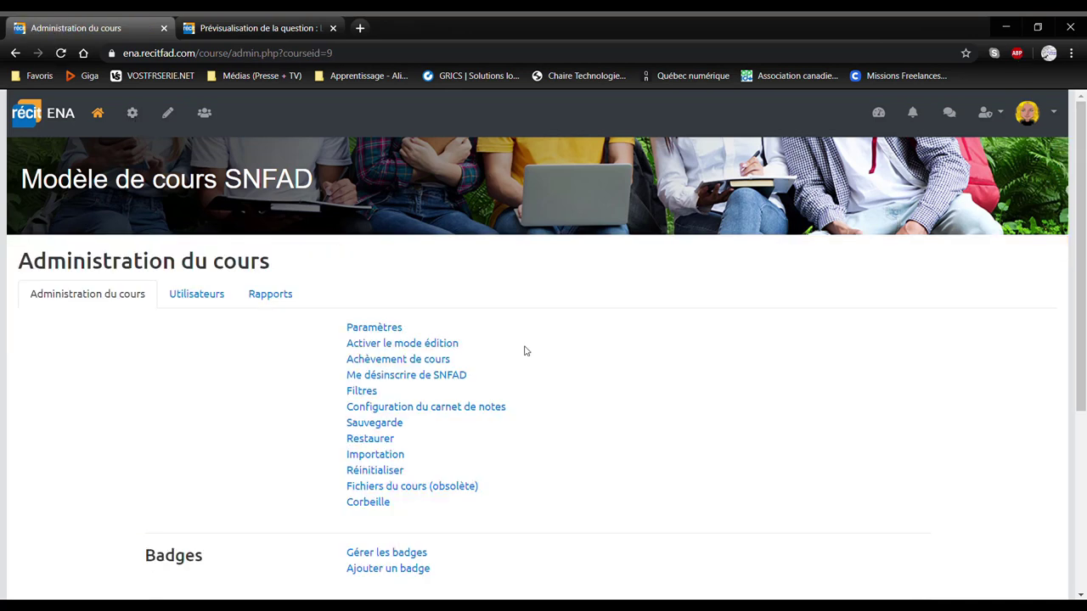
scroll(1080, 595, "down", 1)
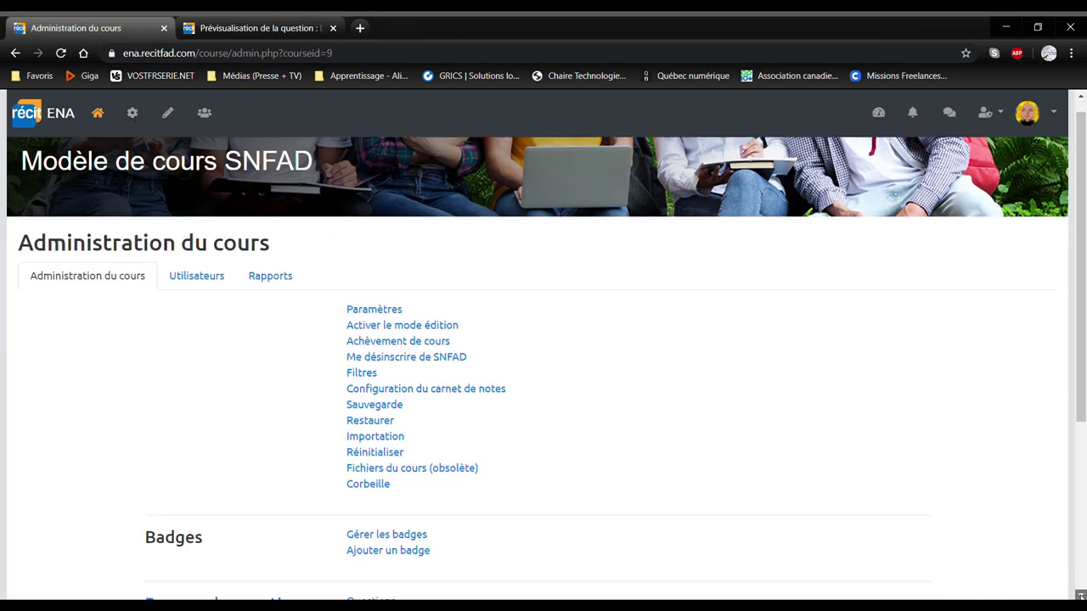
scroll(1081, 595, "down", 2)
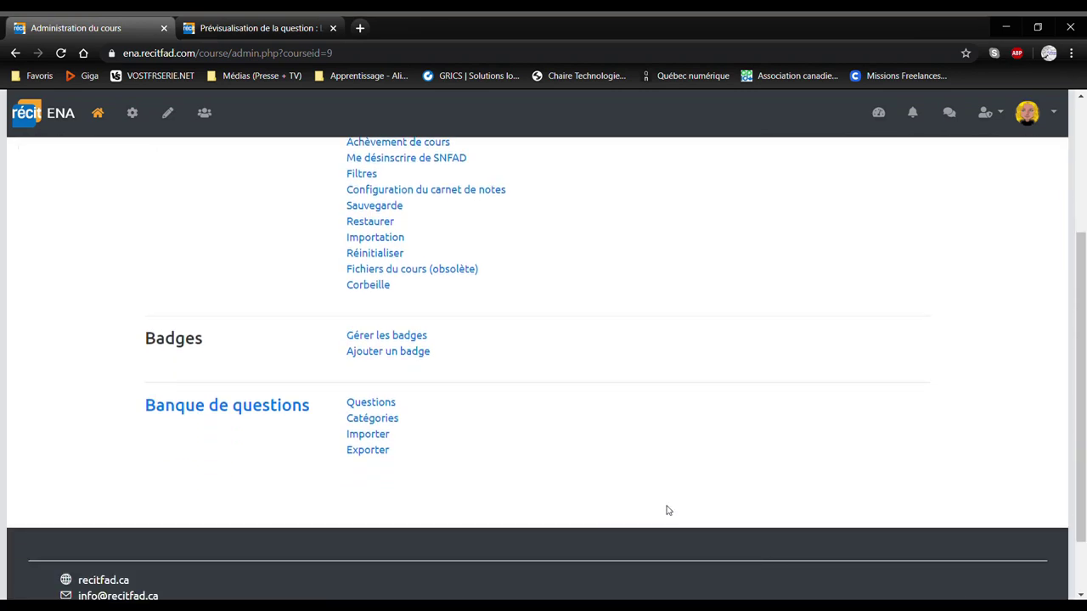
left_click(381, 405)
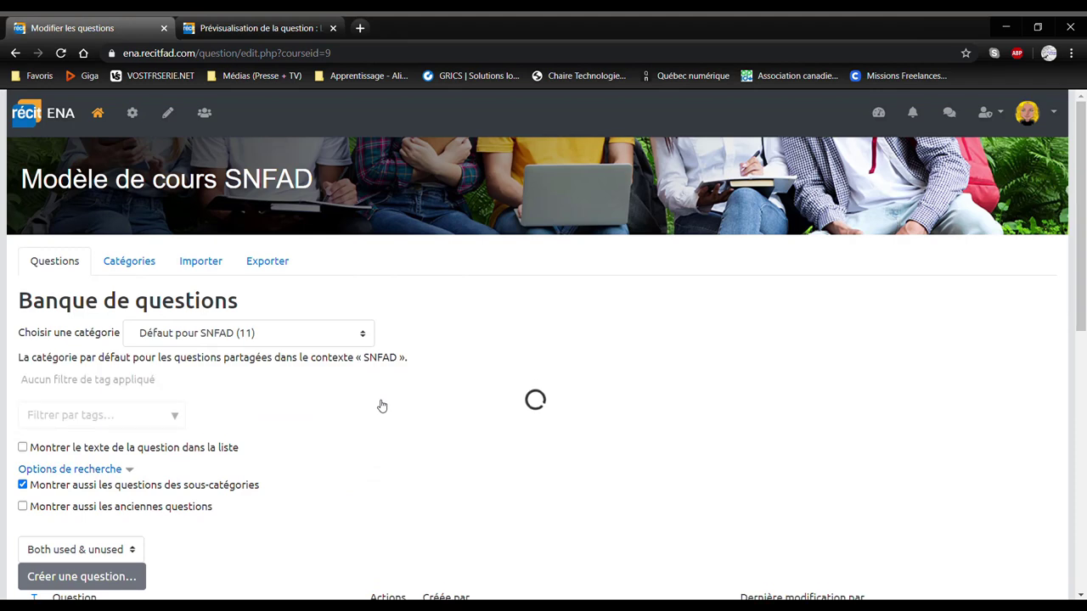
Open the question "Le matériel scolaire" from the question bank for editing
scroll(1080, 595, "down", 2)
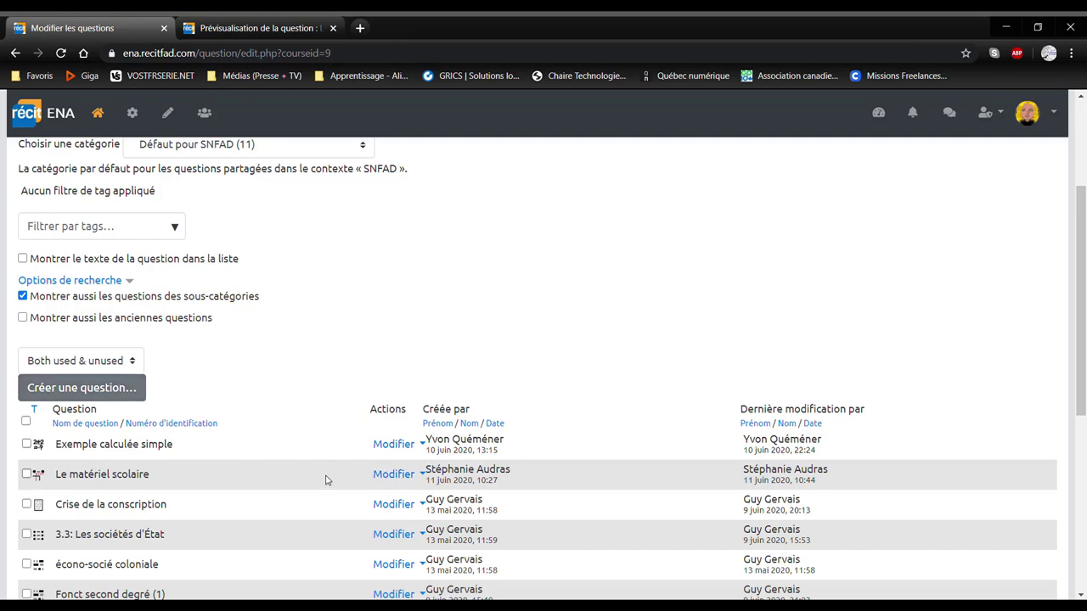
left_click(393, 474)
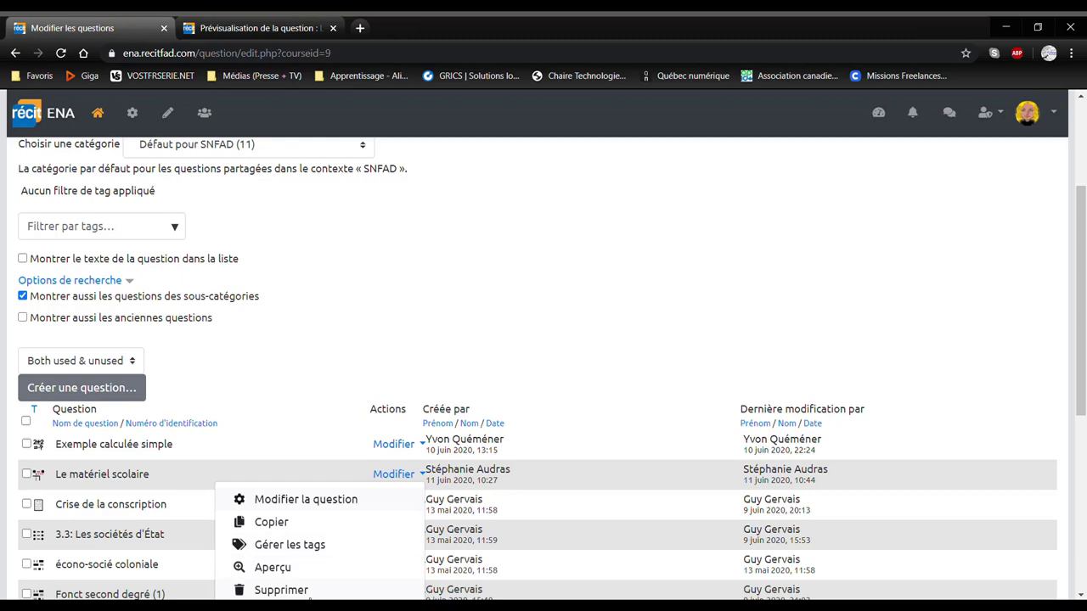
left_click(345, 500)
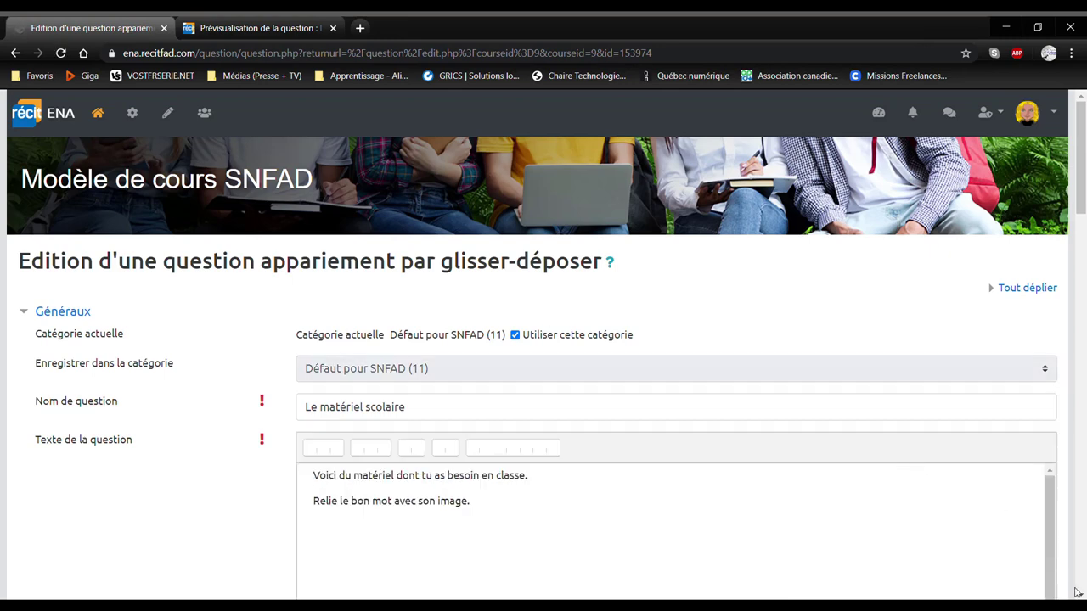
Review the question's general settings: name, text, default mark, general feedback and the shuffle option
scroll(544, 352, "down", 2)
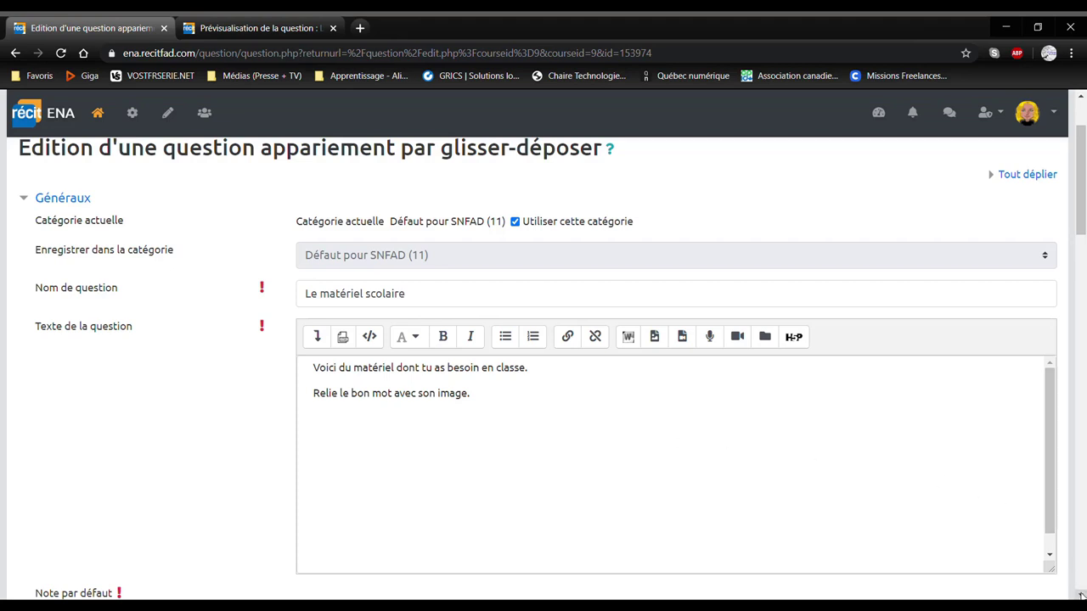
scroll(1081, 595, "down", 5)
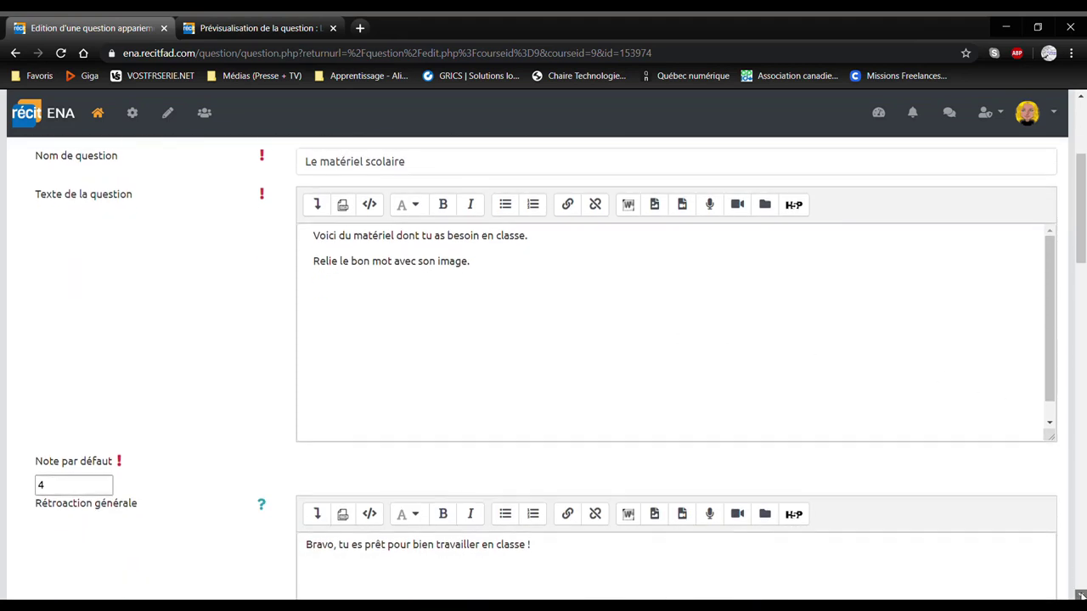
scroll(1081, 596, "down", 5)
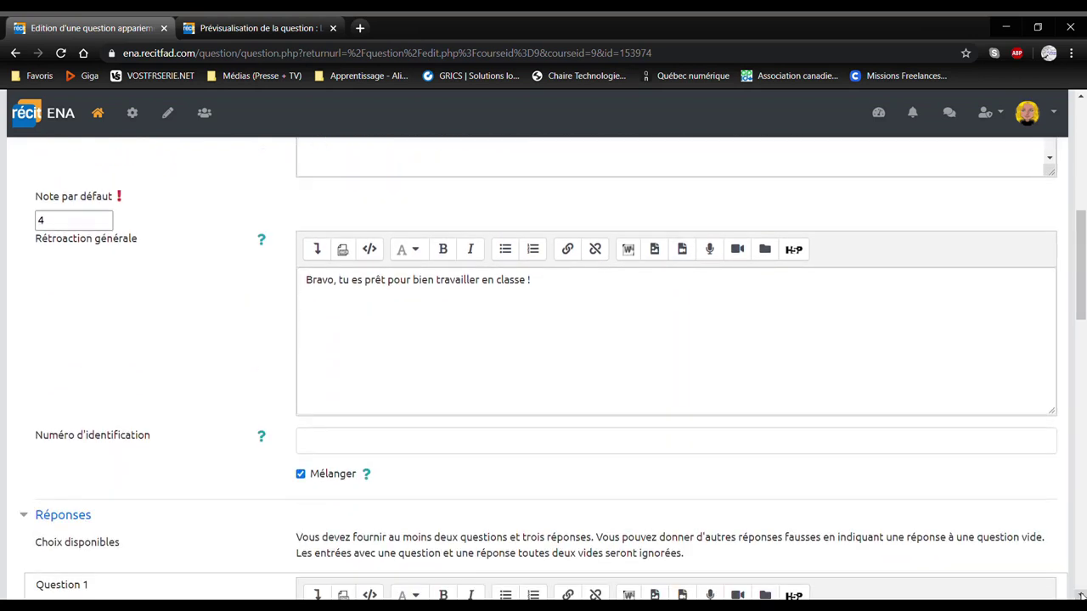
left_click(85, 220)
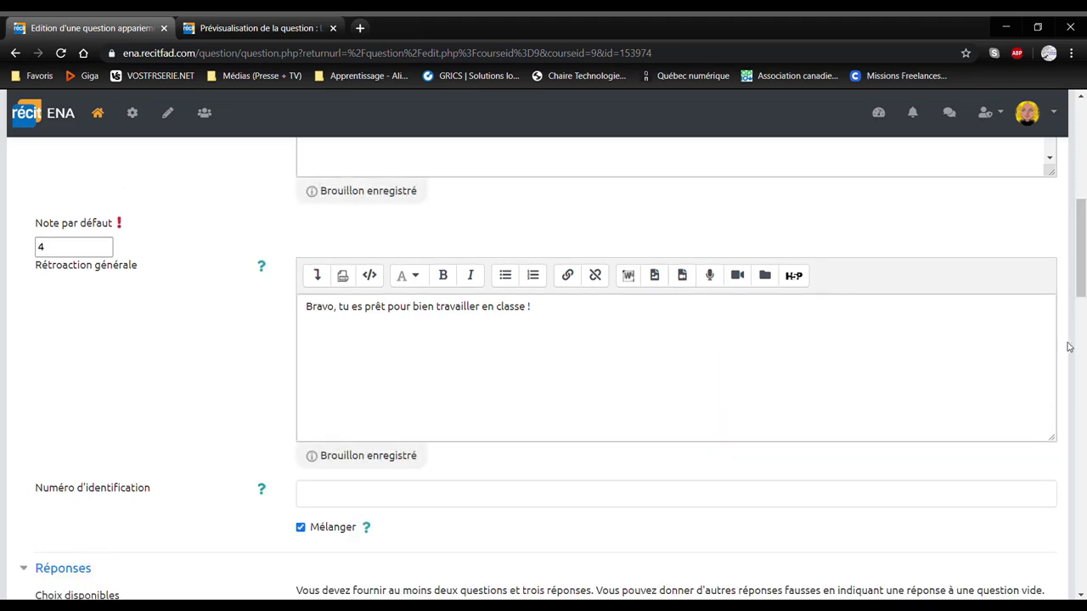
scroll(1080, 594, "down", 2)
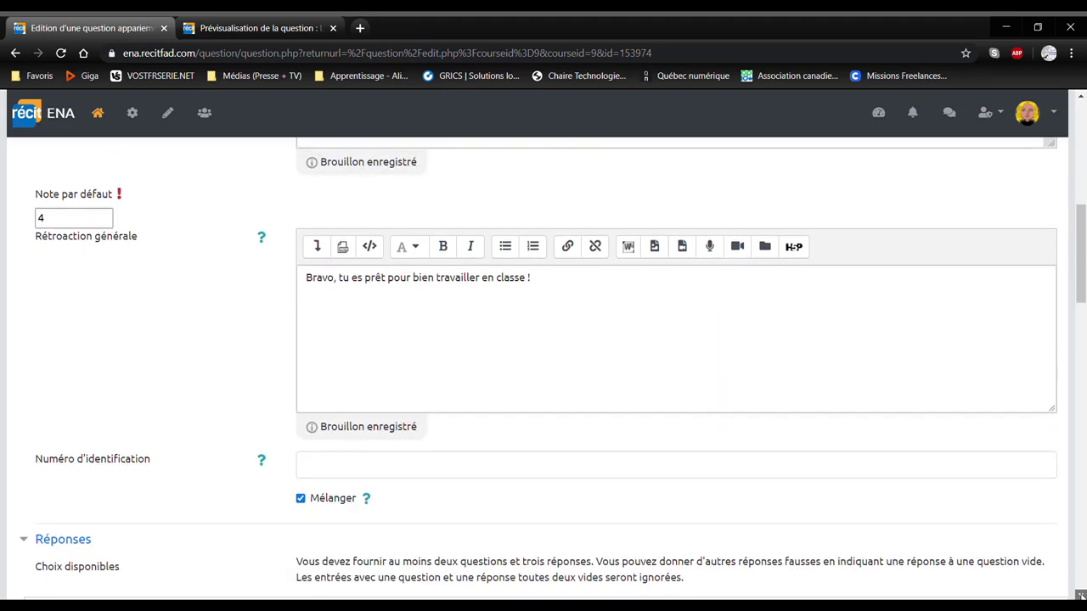
scroll(1080, 595, "down", 3)
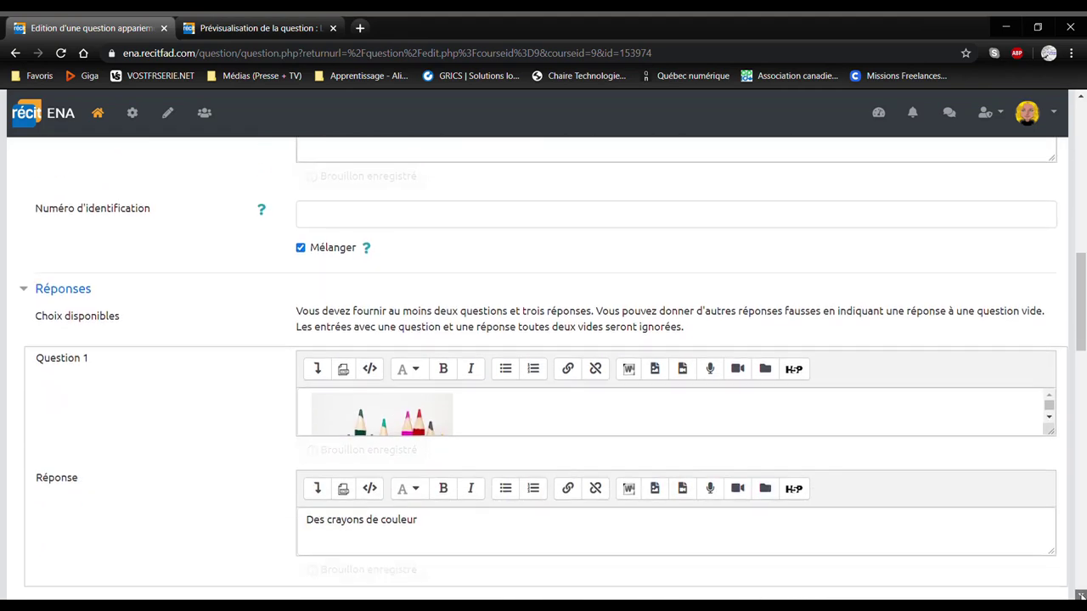
Open the image properties of the coloured pencils picture in Question 1 and save the image with its existing settings
scroll(1080, 594, "down", 1)
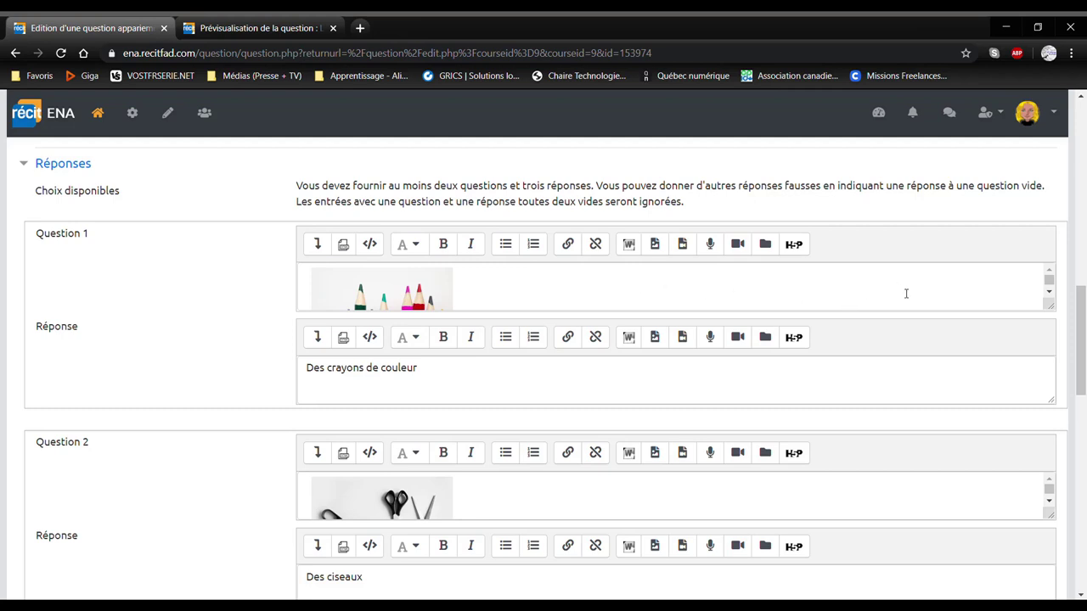
left_click(1049, 292)
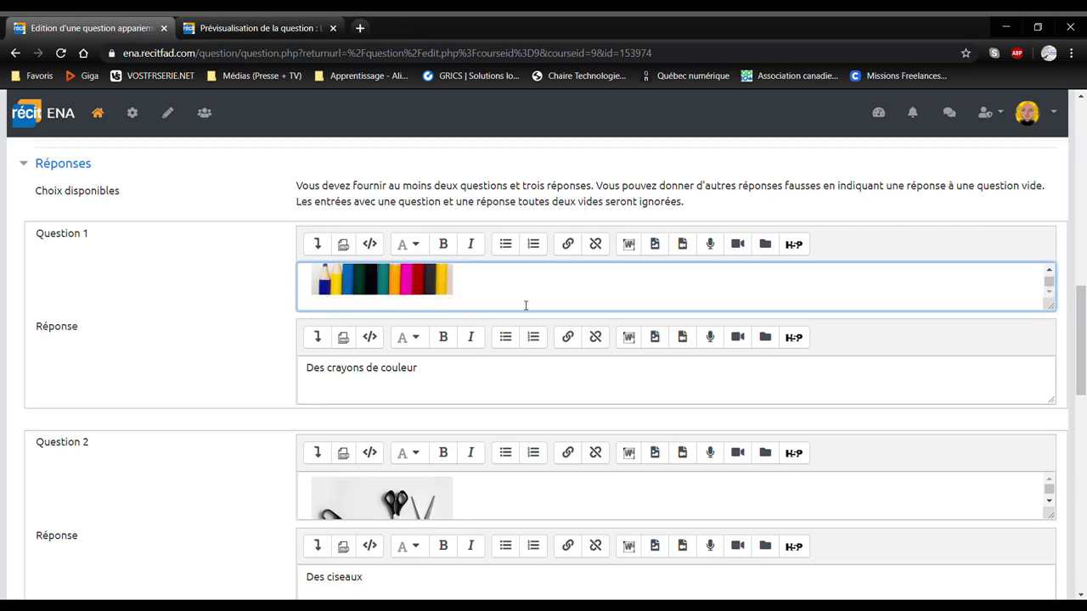
left_click(655, 244)
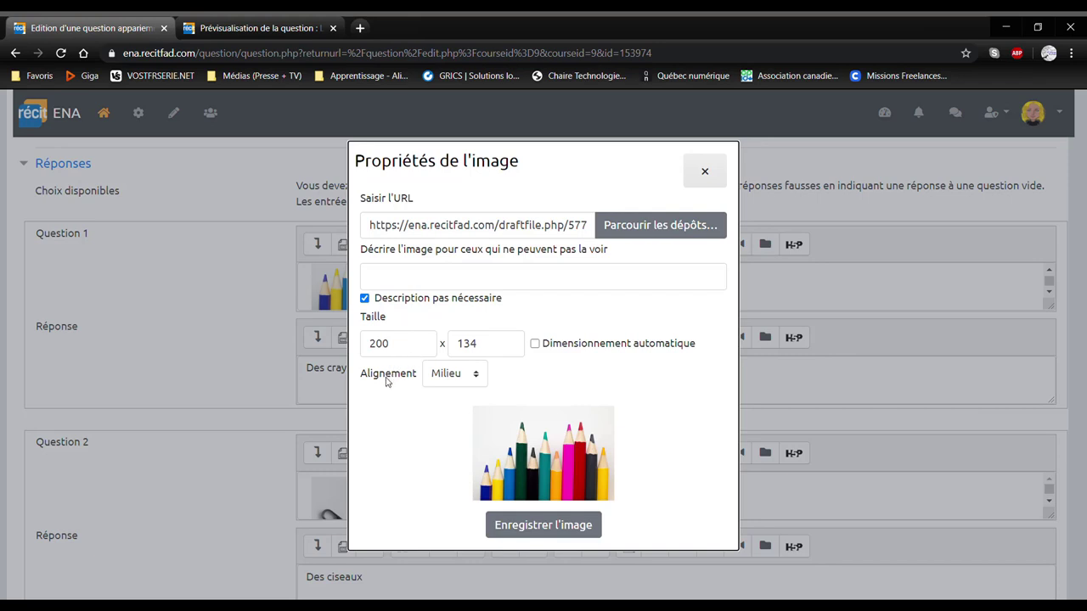
left_click(532, 526)
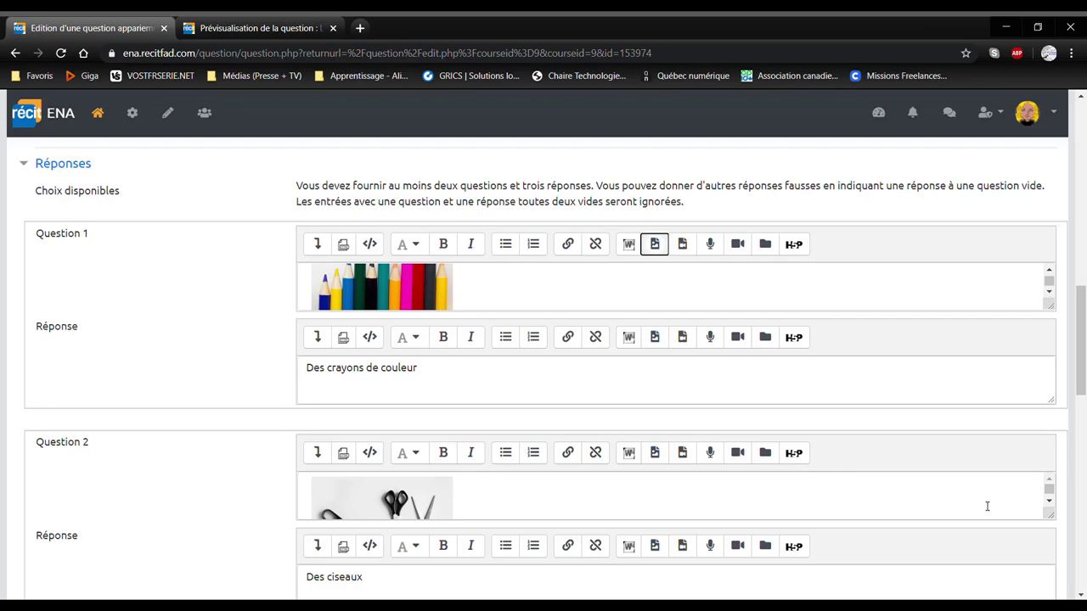
Examine the images and matching answers of Questions 2 to 4 and the remaining sections of the form
scroll(1080, 596, "down", 5)
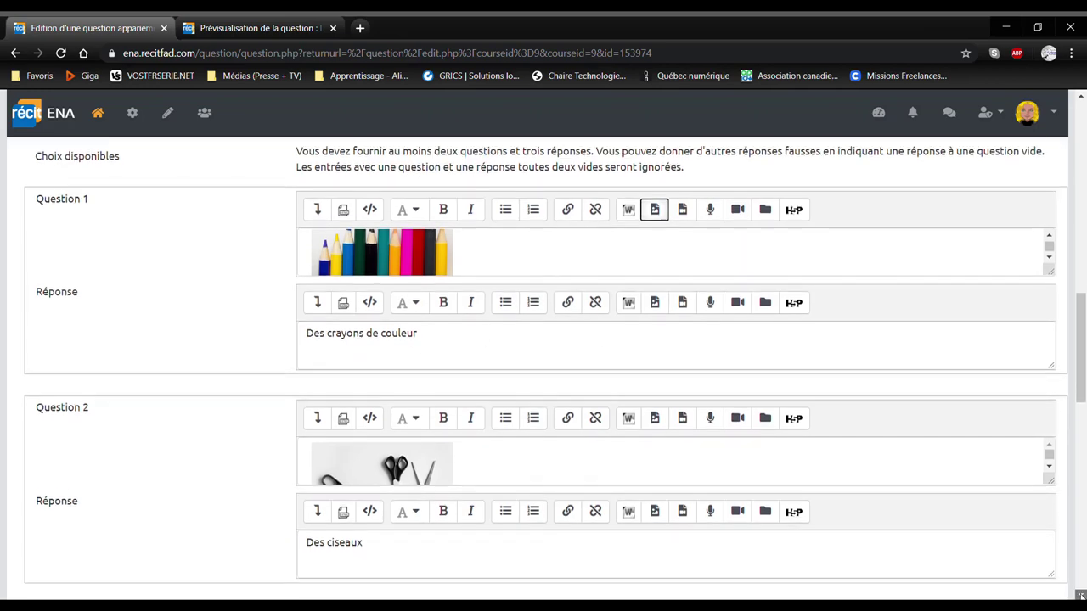
scroll(1080, 596, "down", 1)
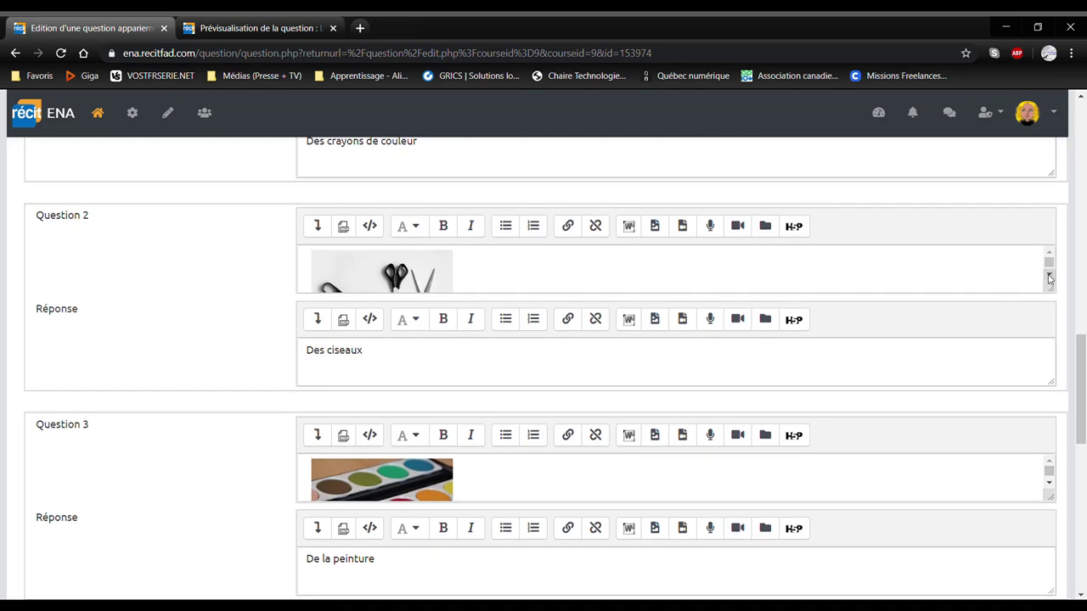
left_click(1049, 278)
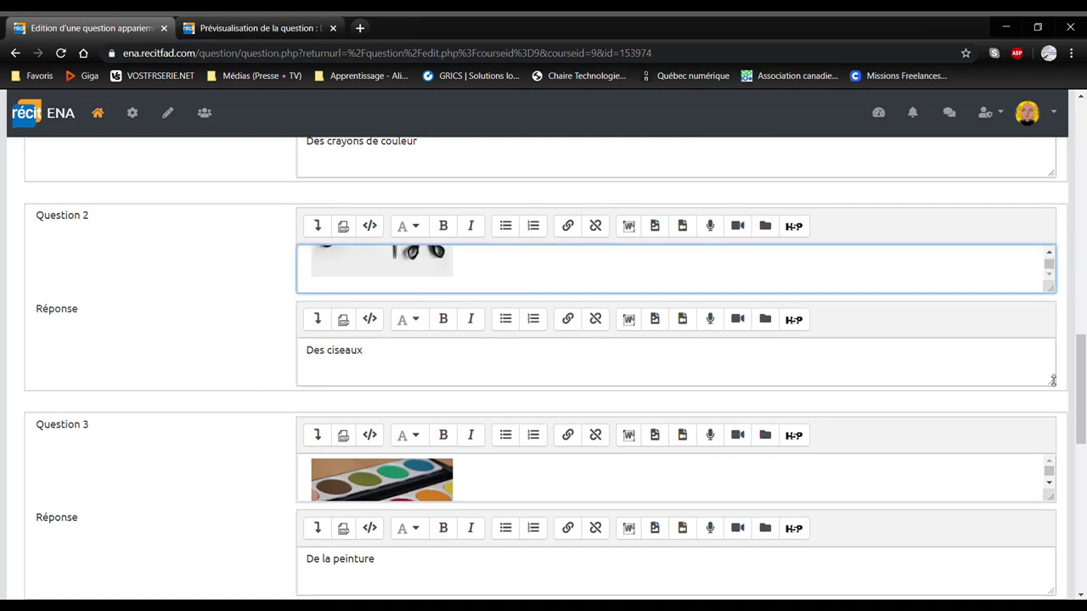
left_click(1049, 482)
left_click(1050, 482)
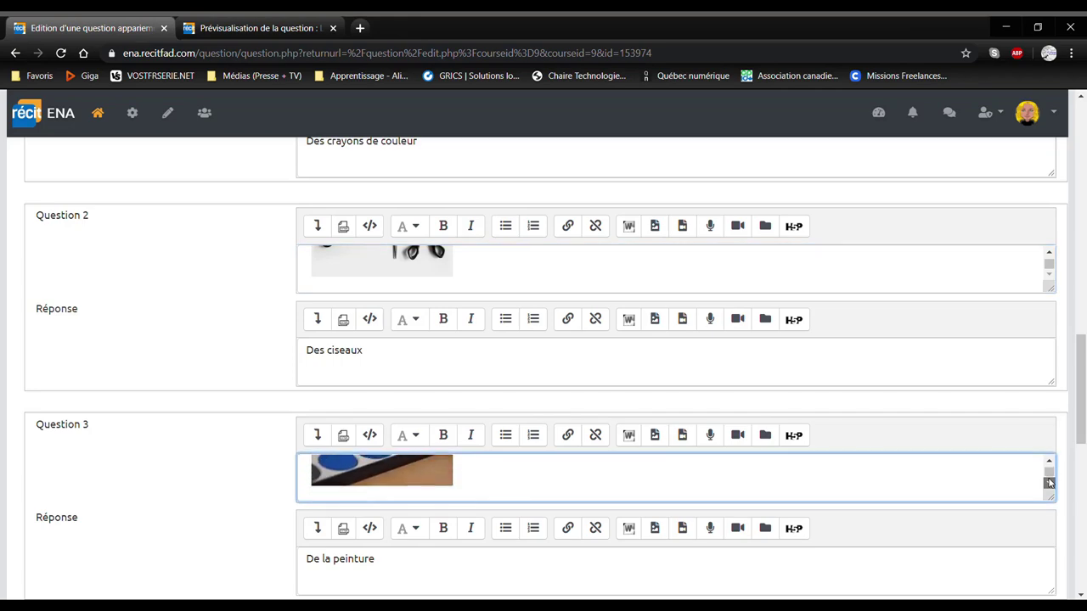
left_click(1080, 596)
scroll(1079, 596, "down", 3)
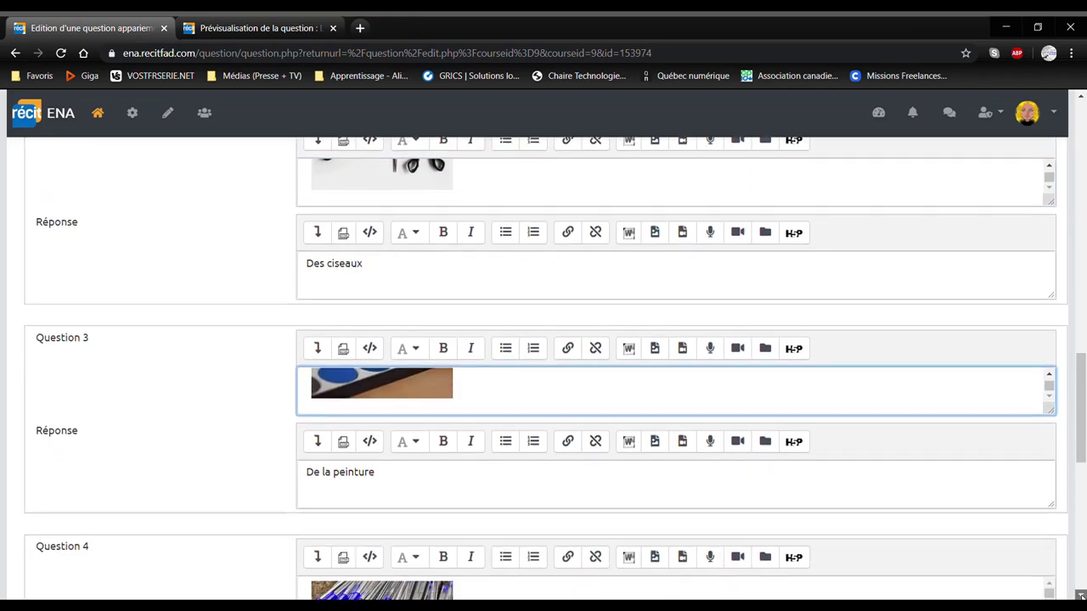
scroll(1080, 596, "down", 3)
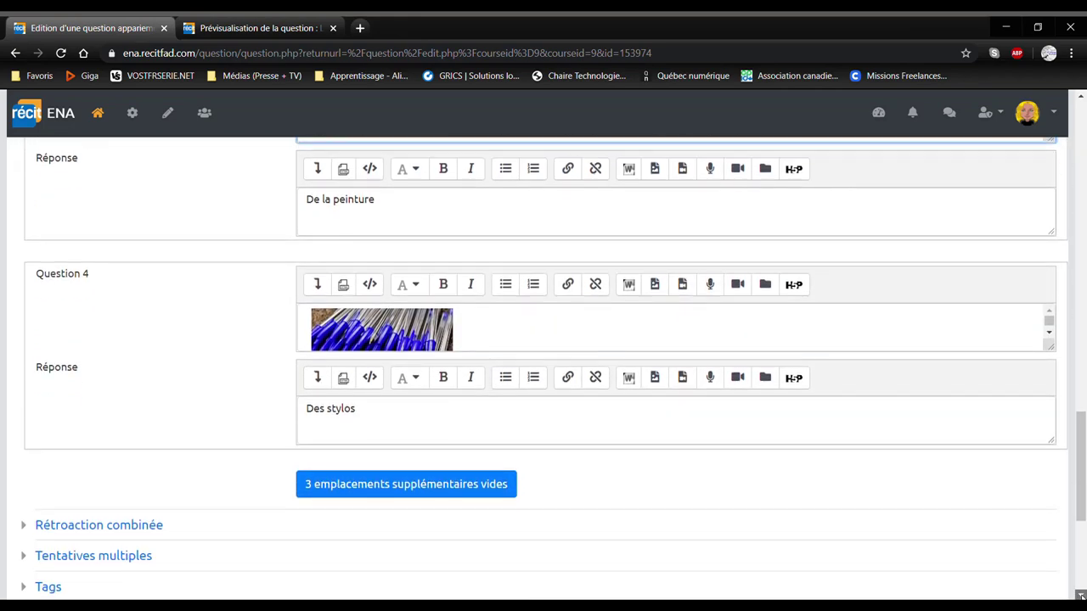
scroll(1080, 596, "down", 1)
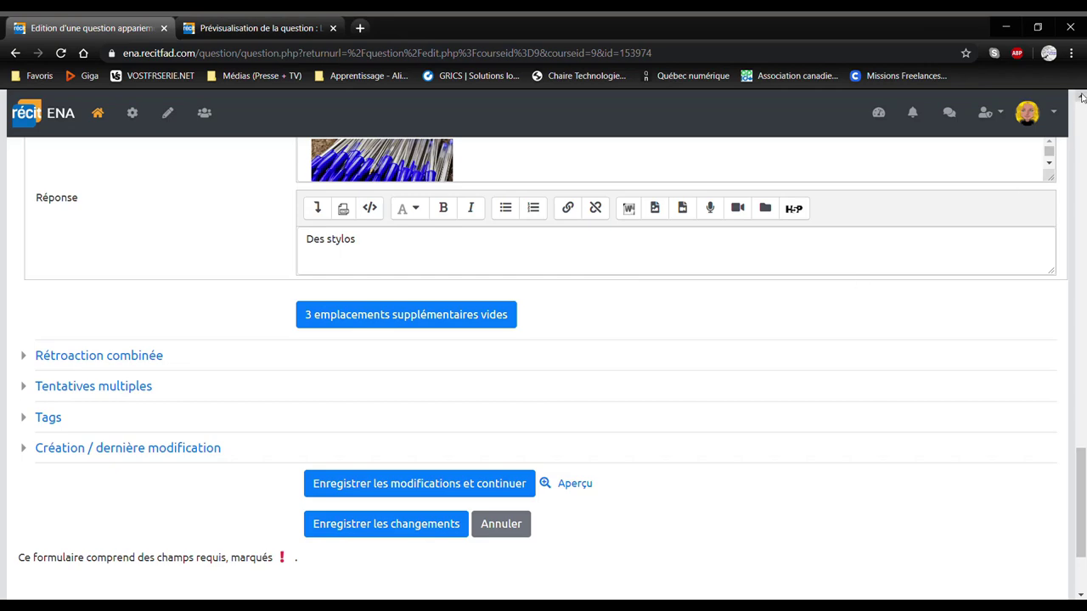
Recheck the answers section and save the changes to the drag-and-drop matching question
left_click_drag(1081, 97, 1081, 98)
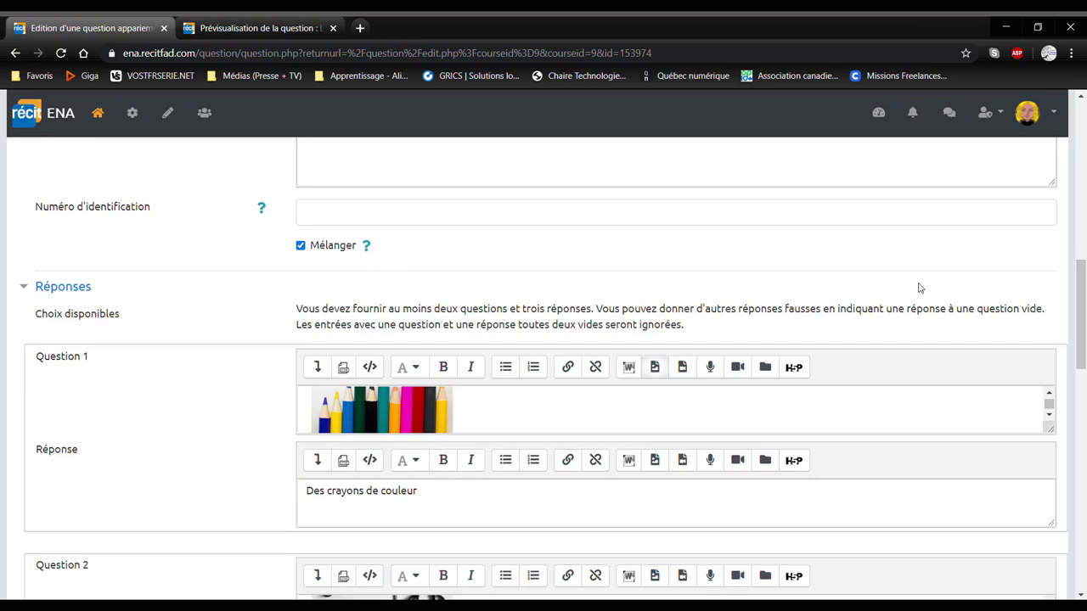
left_click_drag(1079, 595, 1079, 594)
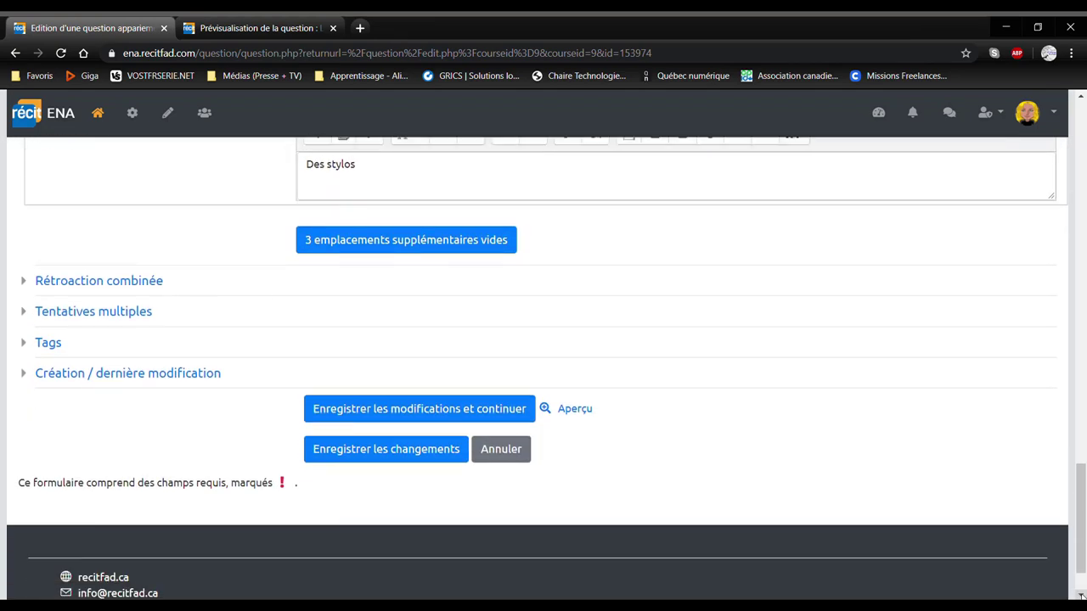
left_click(377, 449)
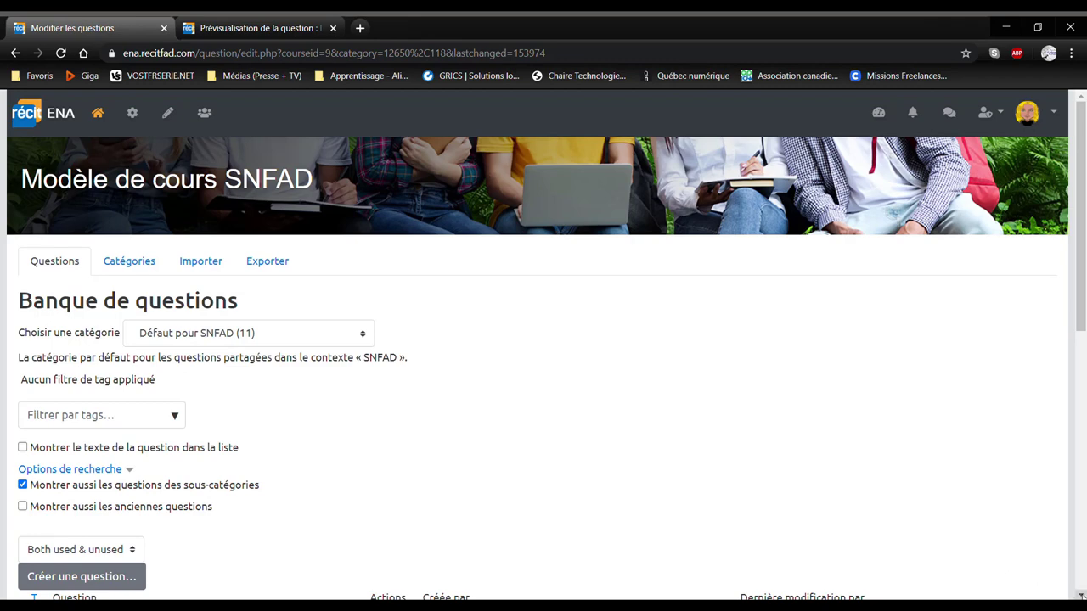
Open the preview of the question "Le matériel scolaire" from the question bank
scroll(1080, 596, "down", 5)
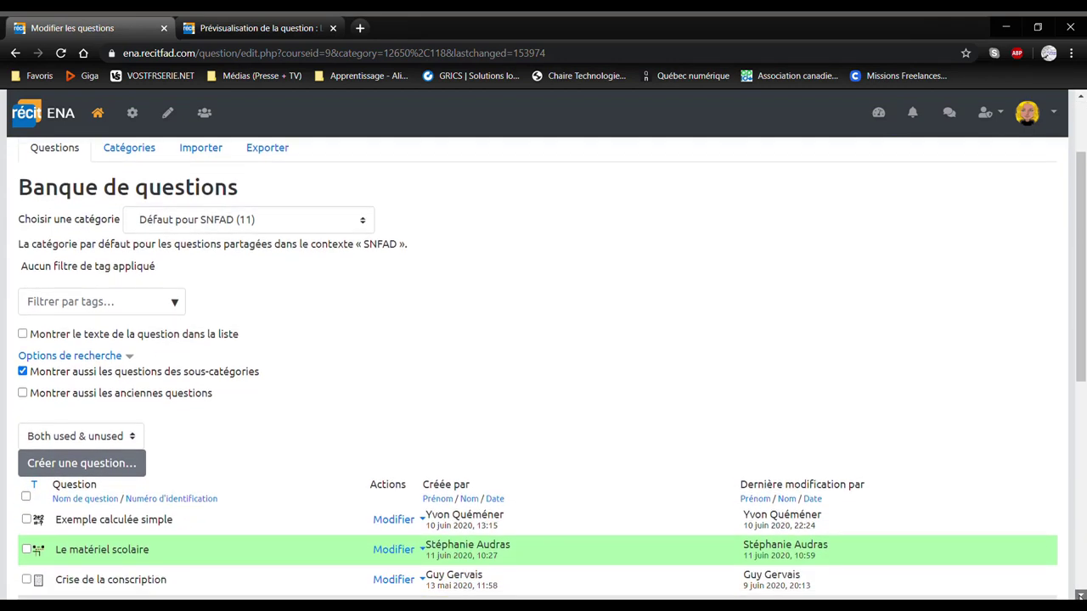
scroll(1080, 596, "down", 2)
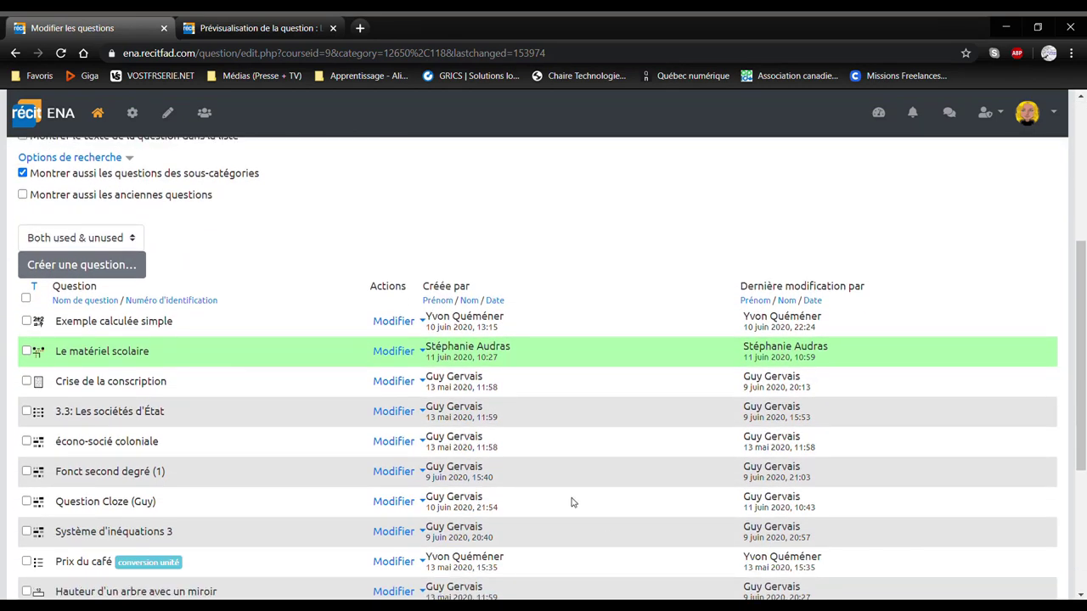
left_click(387, 353)
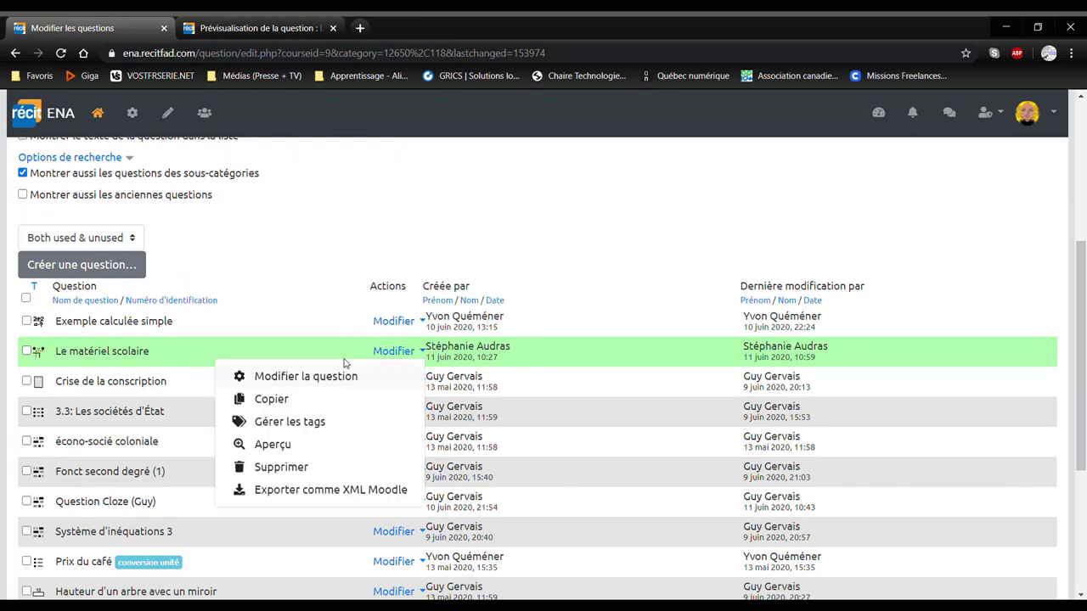
left_click(278, 444)
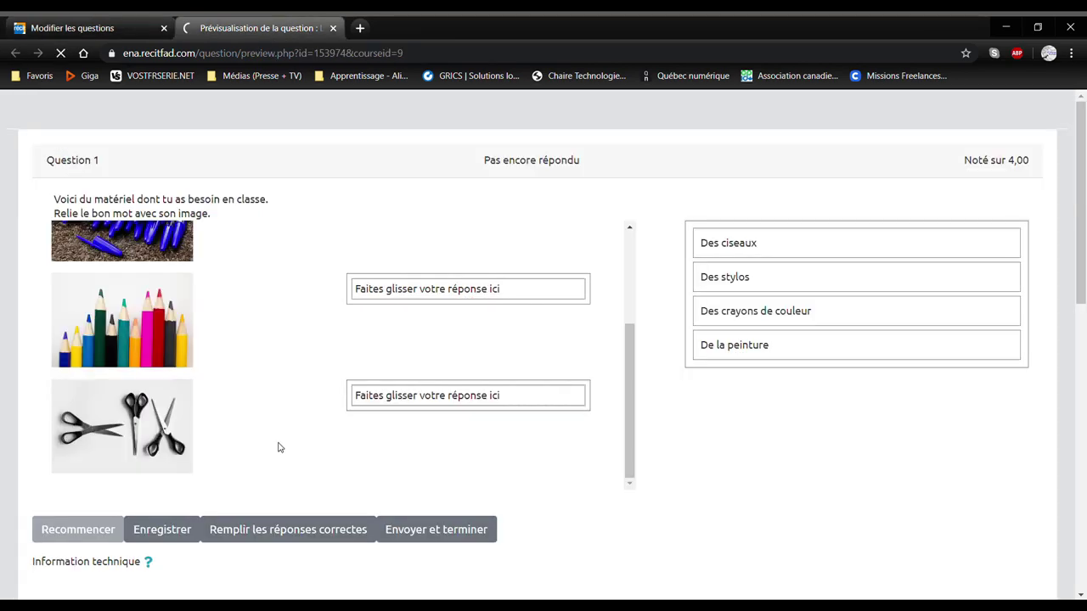